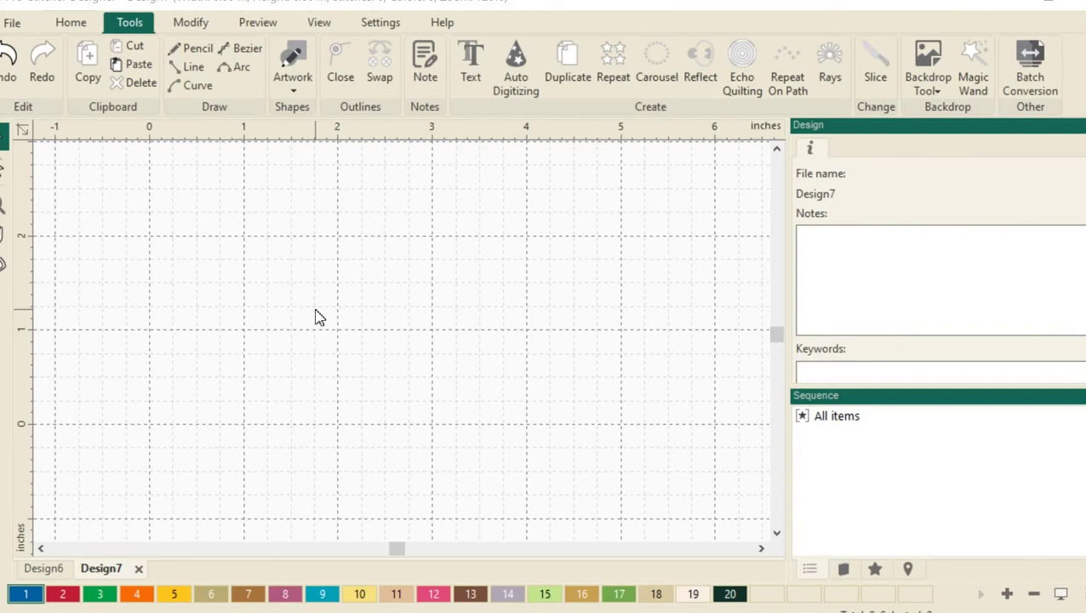
Place a default TrueType text object on the canvas with the Text tool.
{"action": "left_click", "coordinate": [72, 23]}
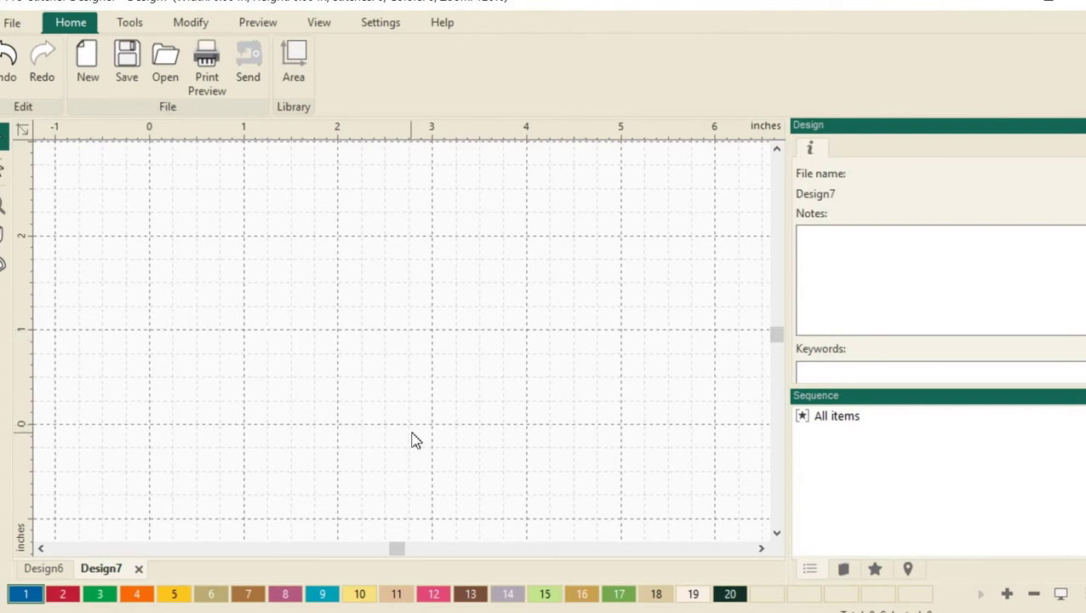
{"action": "left_click", "coordinate": [128, 23]}
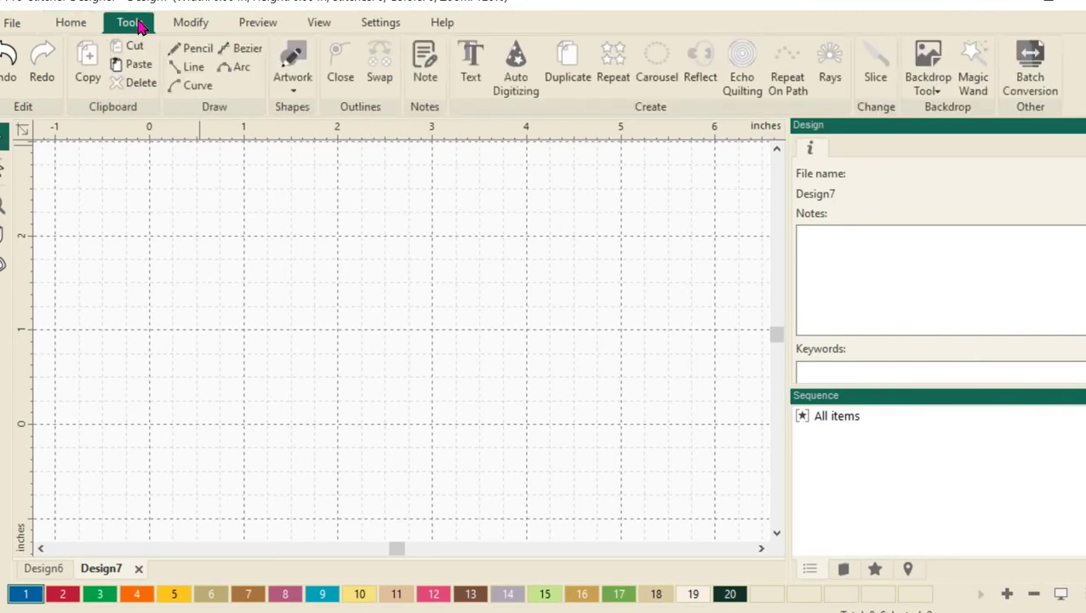
{"action": "left_click", "coordinate": [470, 68]}
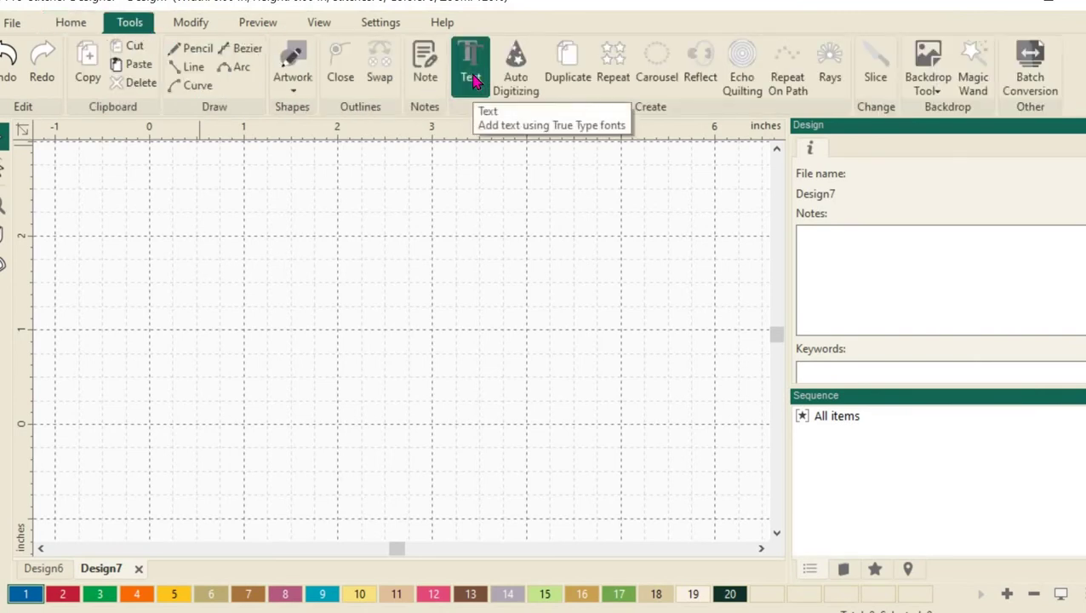
{"action": "left_click", "coordinate": [357, 305]}
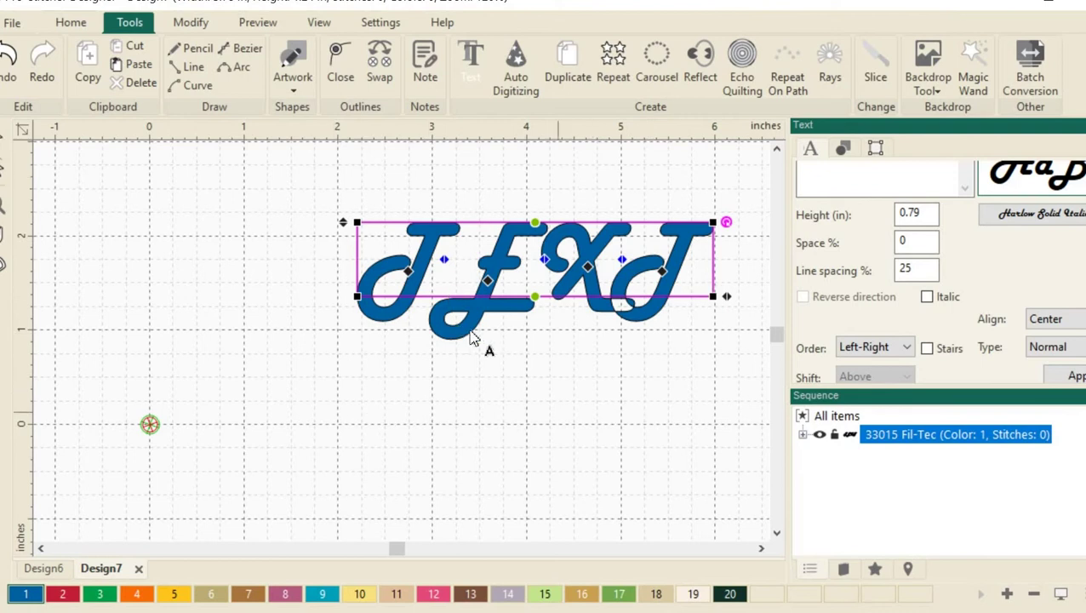
Replace the TEXT wording with 'Pro-Stitcher Designer' and apply it.
{"action": "scroll", "coordinate": [1047, 301], "scroll_direction": "up", "scroll_amount": 1}
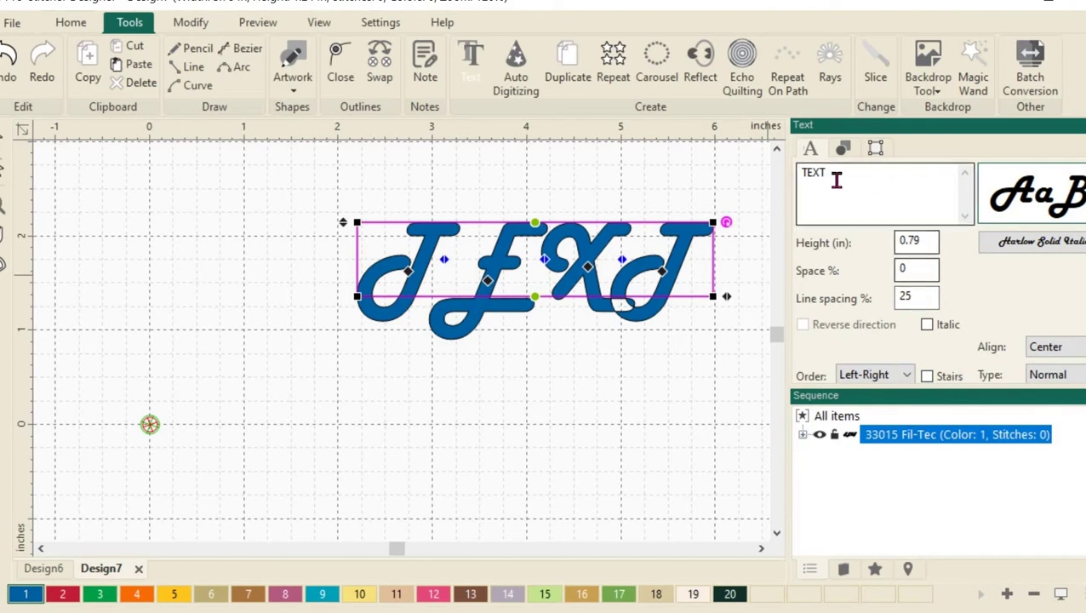
{"action": "left_click_drag", "start_coordinate": [837, 174], "coordinate": [771, 163]}
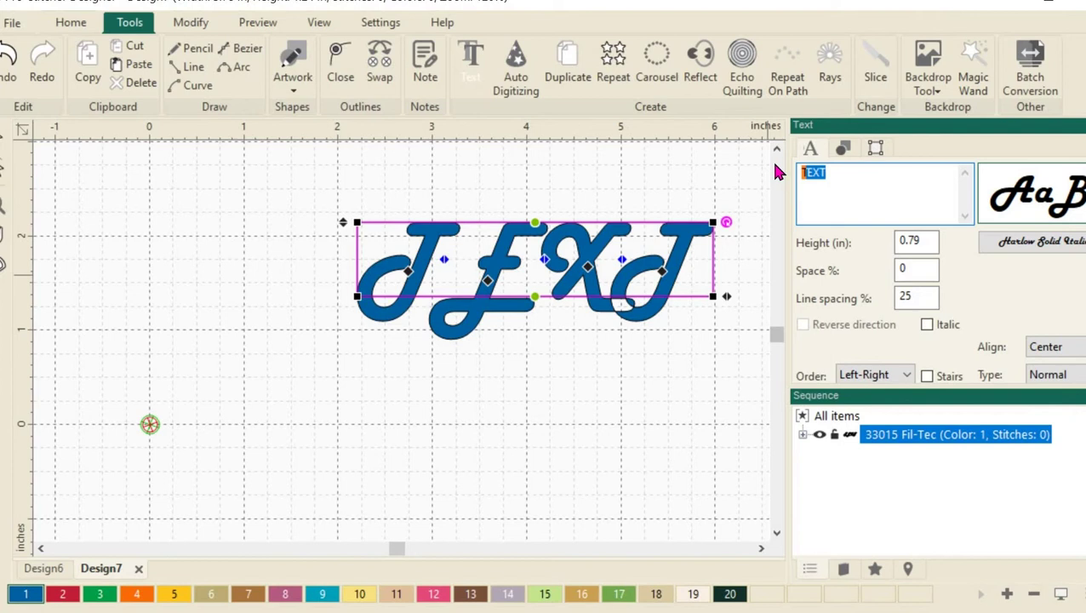
{"action": "type", "text": "Pro-Stitcher Designer"}
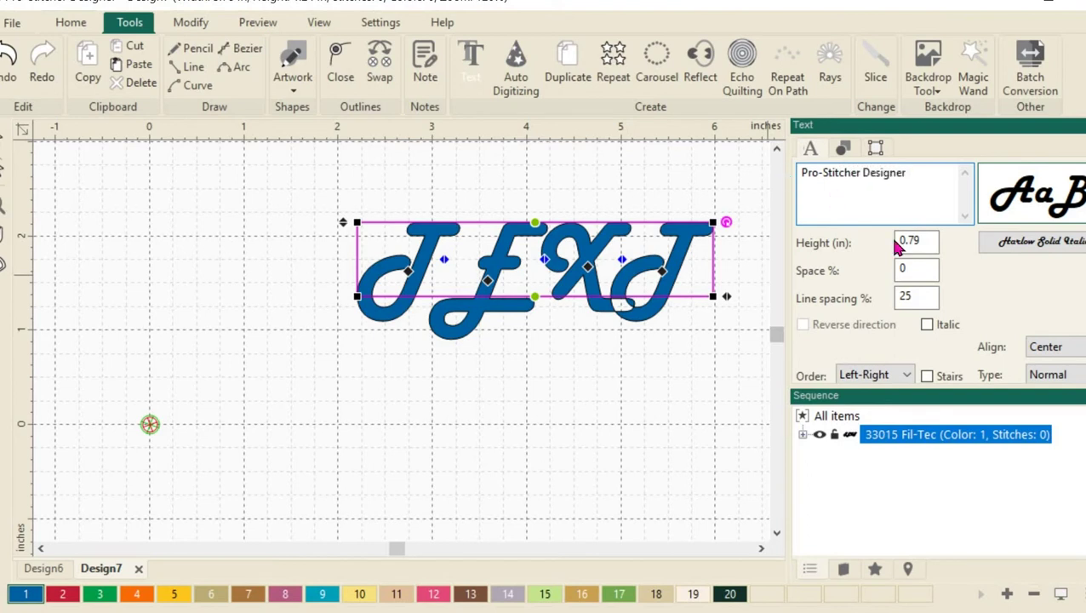
{"action": "left_click", "coordinate": [935, 201]}
{"action": "scroll", "coordinate": [1066, 314], "scroll_direction": "down", "scroll_amount": 1}
{"action": "left_click", "coordinate": [1074, 377]}
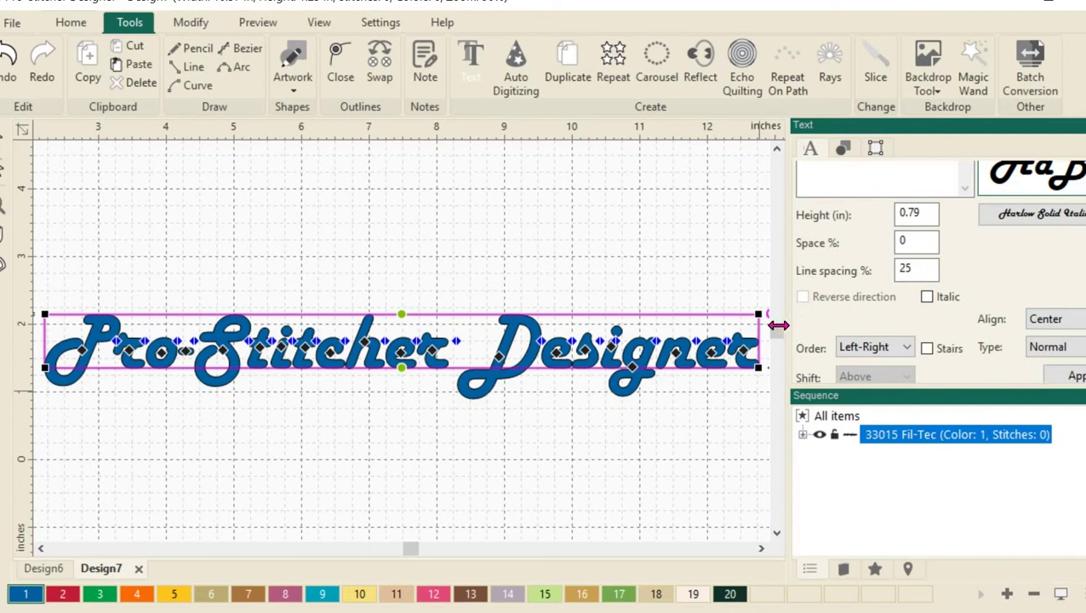
Change the text layout type to Circle, keeping Center alignment, and apply it.
{"action": "left_click_drag", "start_coordinate": [779, 324], "coordinate": [750, 323]}
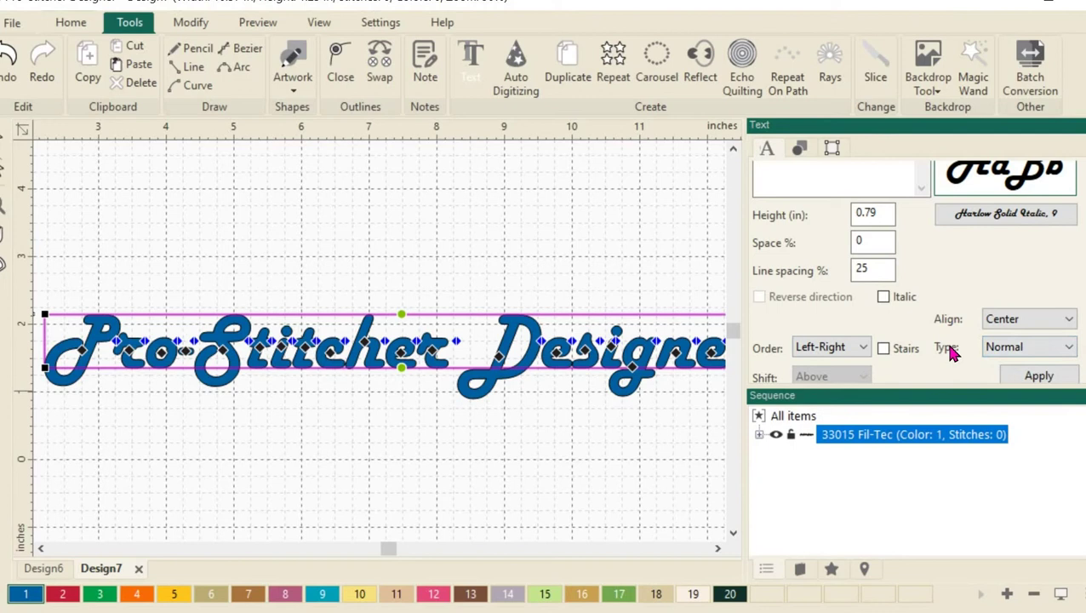
{"action": "left_click", "coordinate": [1068, 323]}
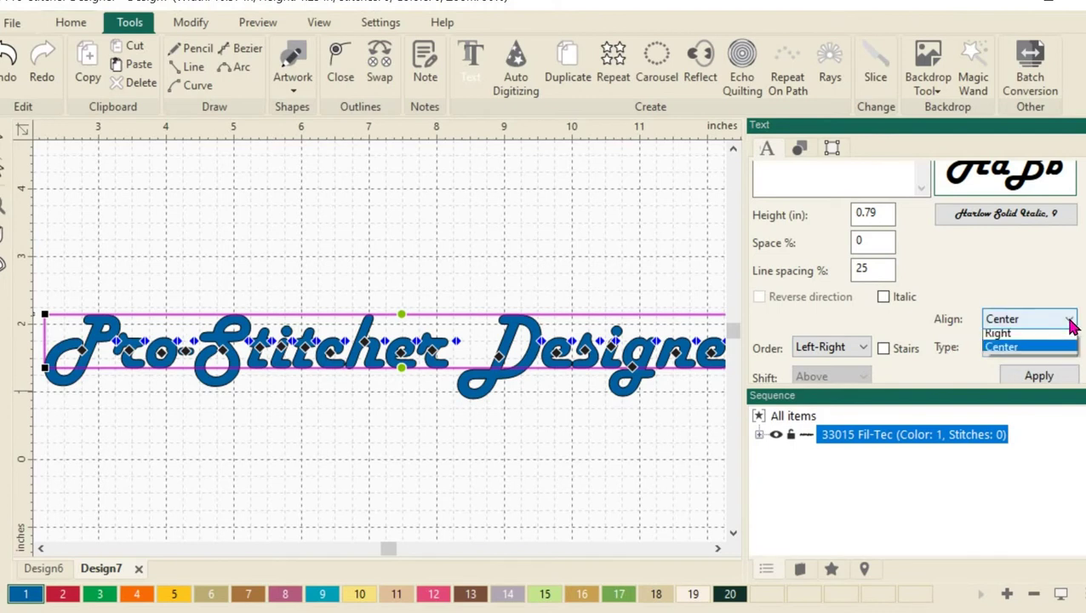
{"action": "left_click", "coordinate": [1068, 322]}
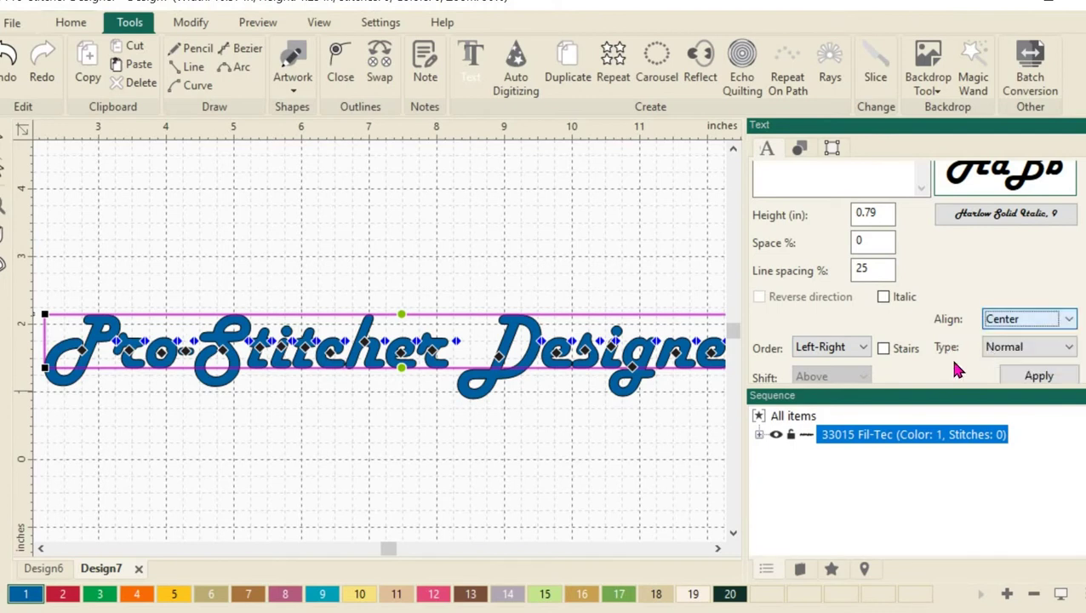
{"action": "left_click", "coordinate": [1069, 349]}
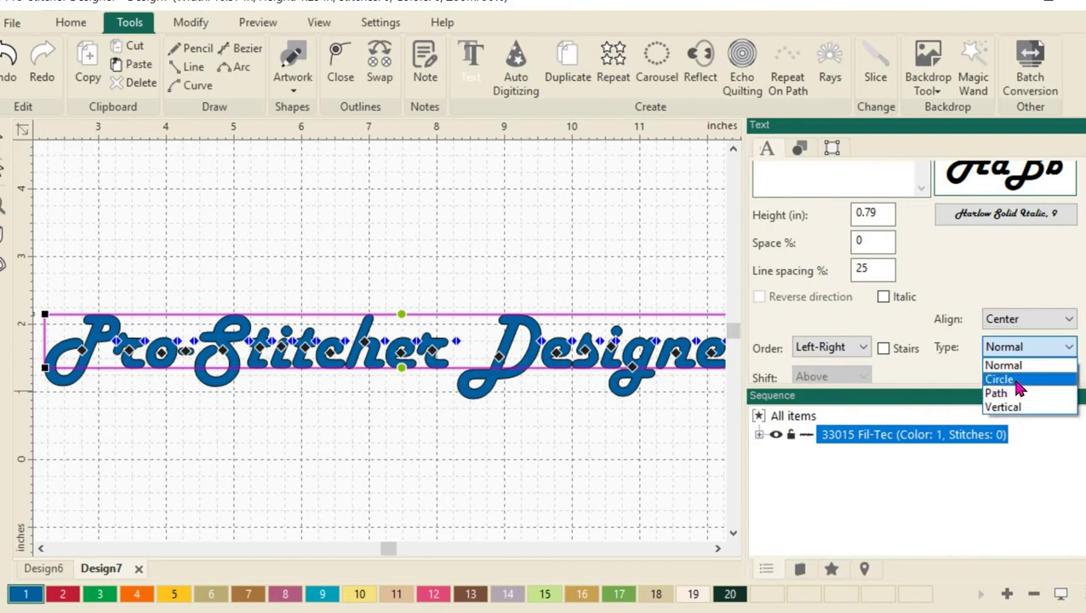
{"action": "left_click", "coordinate": [1016, 382]}
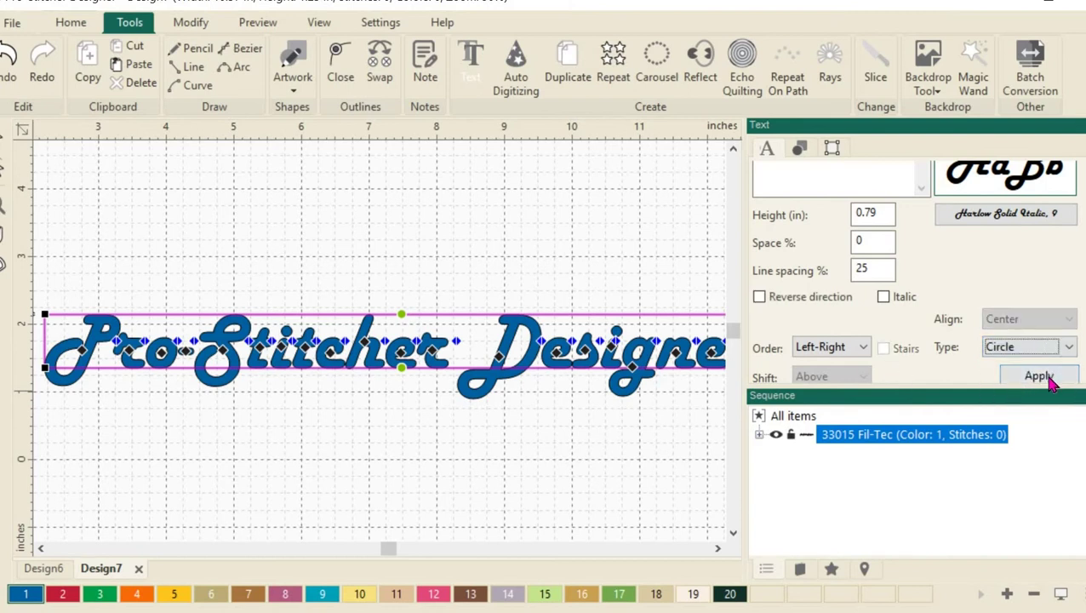
{"action": "left_click", "coordinate": [1047, 376]}
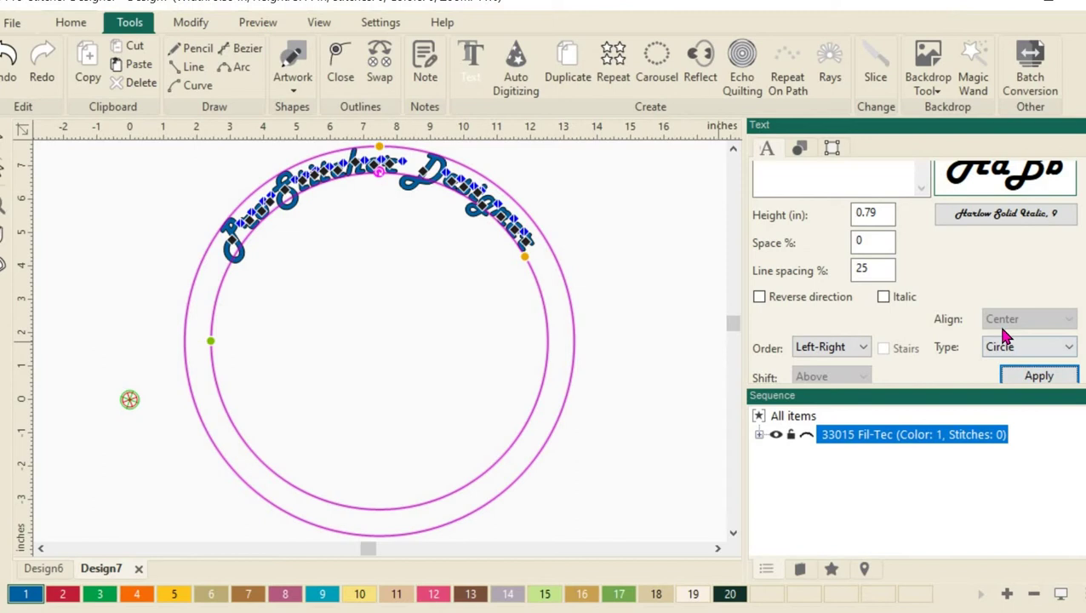
{"action": "left_click", "coordinate": [7, 66]}
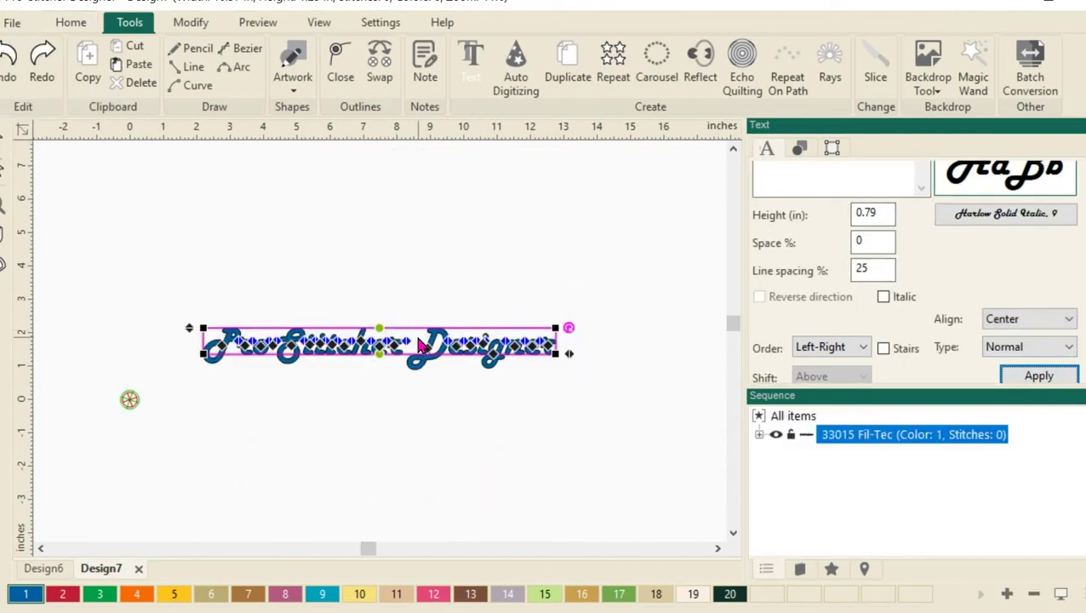
{"action": "right_click", "coordinate": [422, 343]}
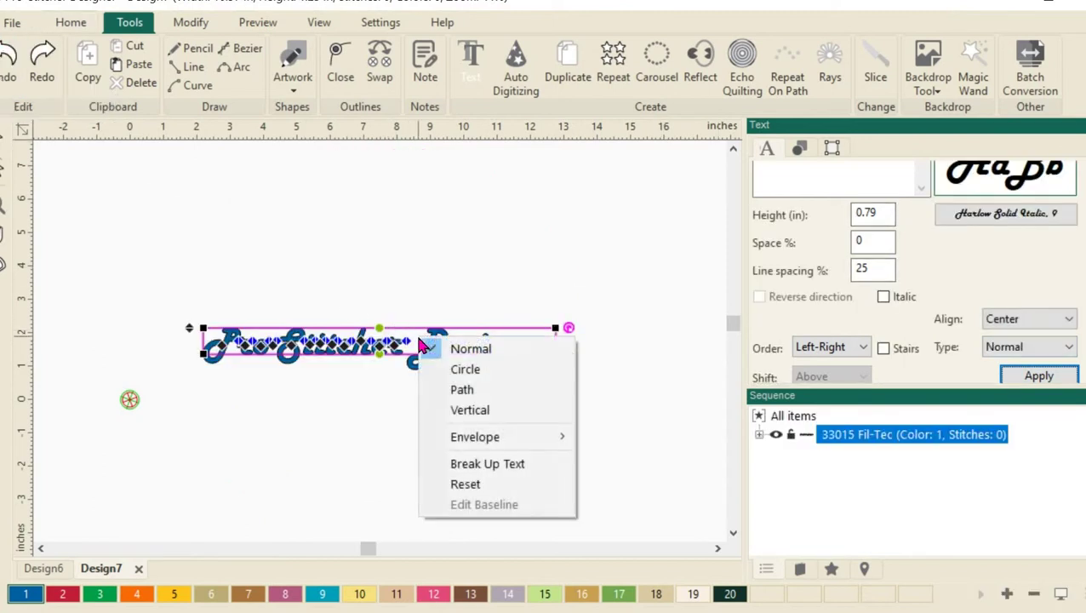
{"action": "left_click", "coordinate": [498, 371]}
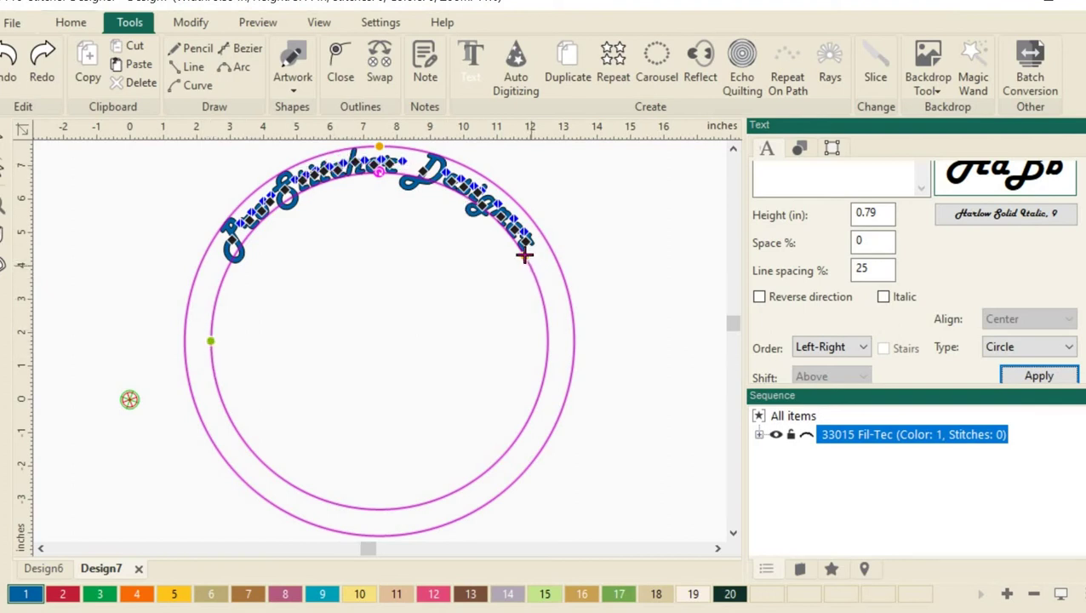
Drag the curved text's start and end points to new spots around the circle.
{"action": "mouse_move", "coordinate": [527, 258]}
{"action": "left_mouse_down"}
{"action": "mouse_move", "coordinate": [555, 327]}
{"action": "mouse_move", "coordinate": [552, 385]}
{"action": "mouse_move", "coordinate": [555, 360]}
{"action": "mouse_move", "coordinate": [513, 255]}
{"action": "mouse_move", "coordinate": [538, 286]}
{"action": "left_mouse_up"}
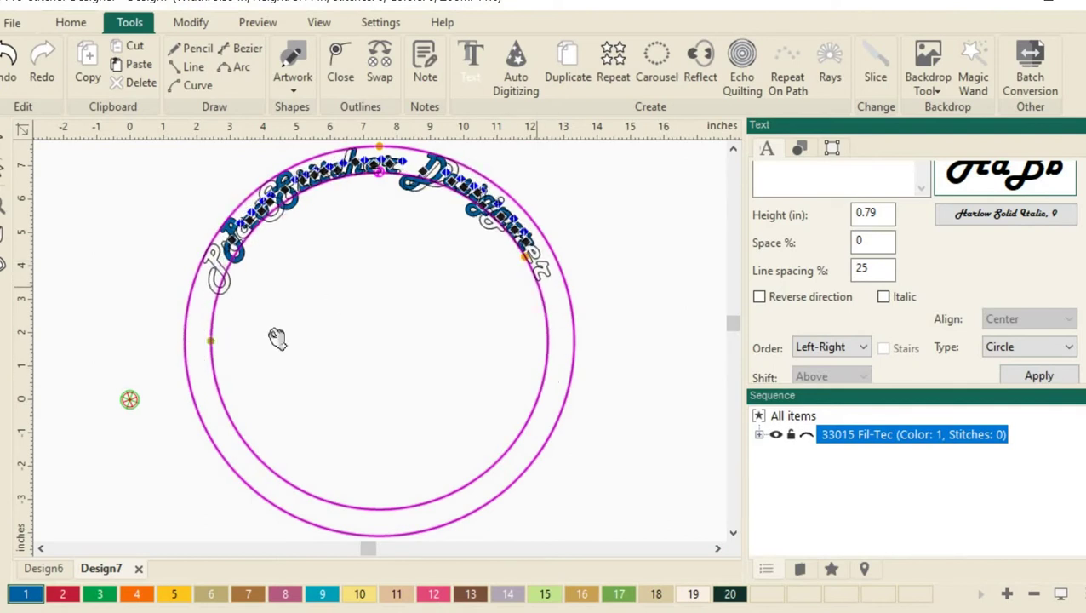
{"action": "mouse_move", "coordinate": [208, 339]}
{"action": "left_mouse_down"}
{"action": "mouse_move", "coordinate": [212, 303]}
{"action": "mouse_move", "coordinate": [211, 335]}
{"action": "mouse_move", "coordinate": [295, 344]}
{"action": "mouse_move", "coordinate": [135, 303]}
{"action": "mouse_move", "coordinate": [210, 328]}
{"action": "left_mouse_up"}
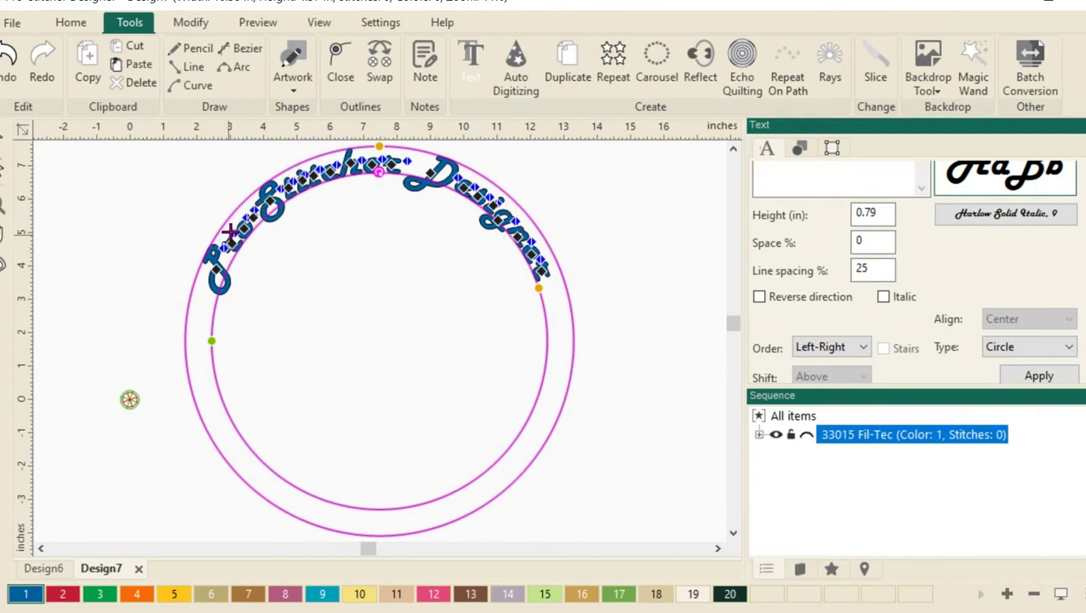
{"action": "mouse_move", "coordinate": [231, 230]}
{"action": "left_mouse_down"}
{"action": "mouse_move", "coordinate": [228, 241]}
{"action": "mouse_move", "coordinate": [283, 198]}
{"action": "mouse_move", "coordinate": [234, 233]}
{"action": "left_mouse_up"}
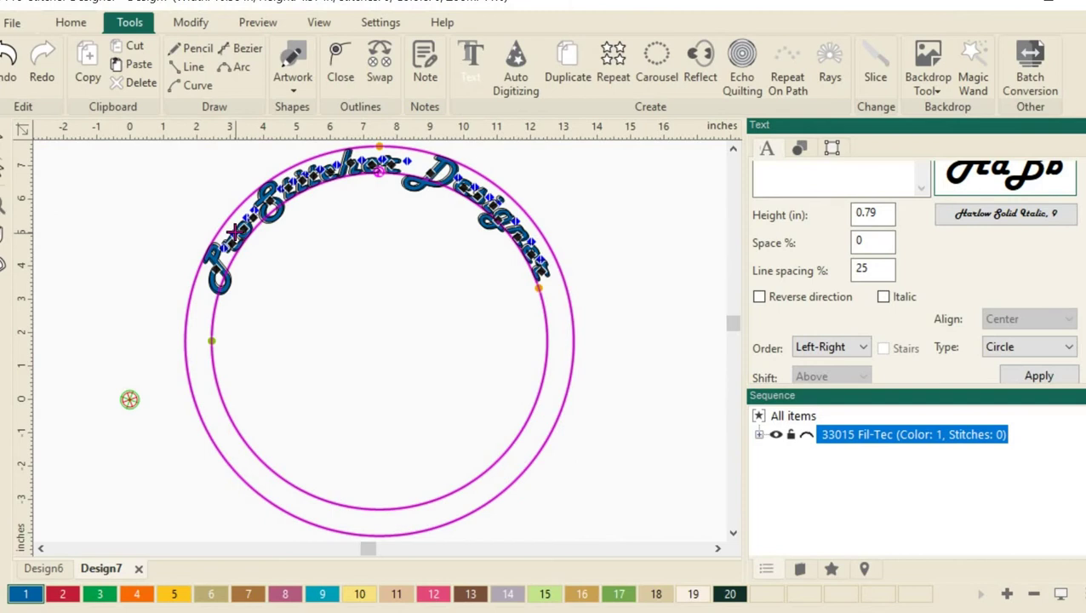
Select the arced text's end point and undo the last change to restore the full arc.
{"action": "left_click", "coordinate": [257, 326]}
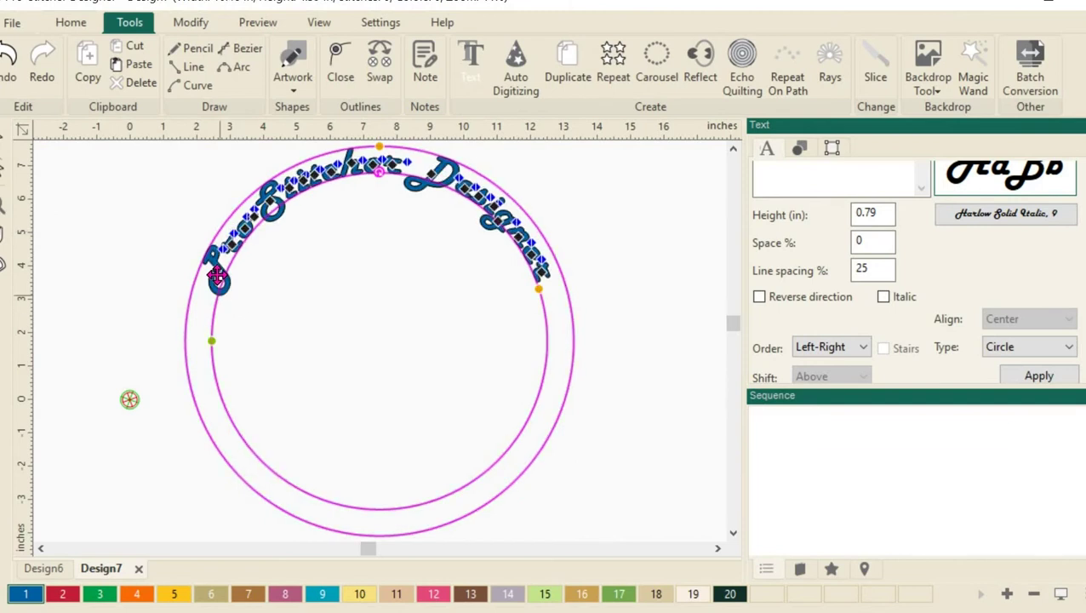
{"action": "left_click", "coordinate": [217, 272]}
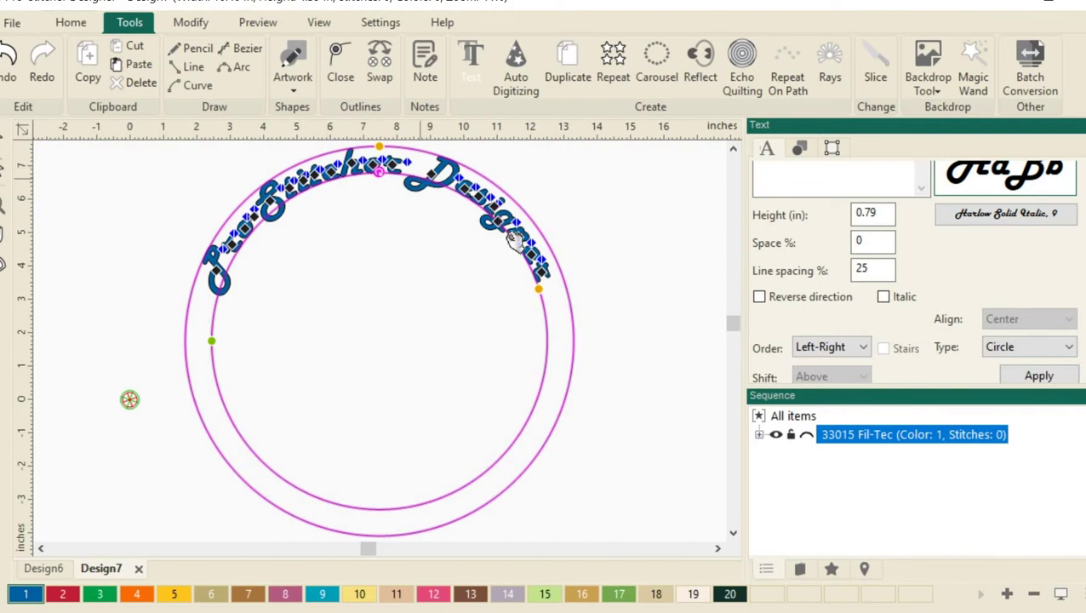
{"action": "left_click", "coordinate": [536, 279]}
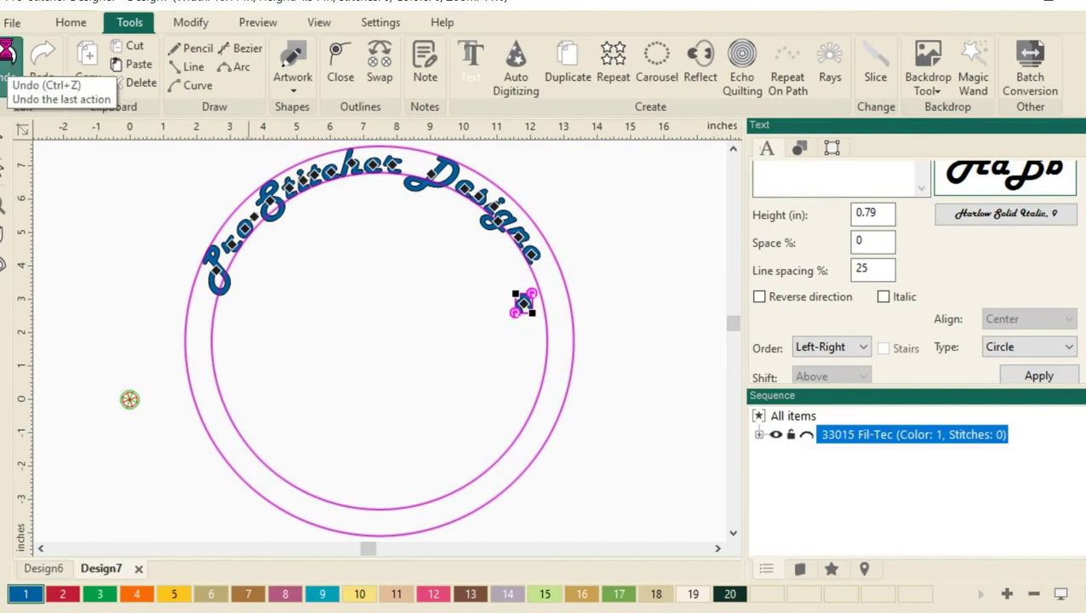
{"action": "left_click", "coordinate": [6, 55]}
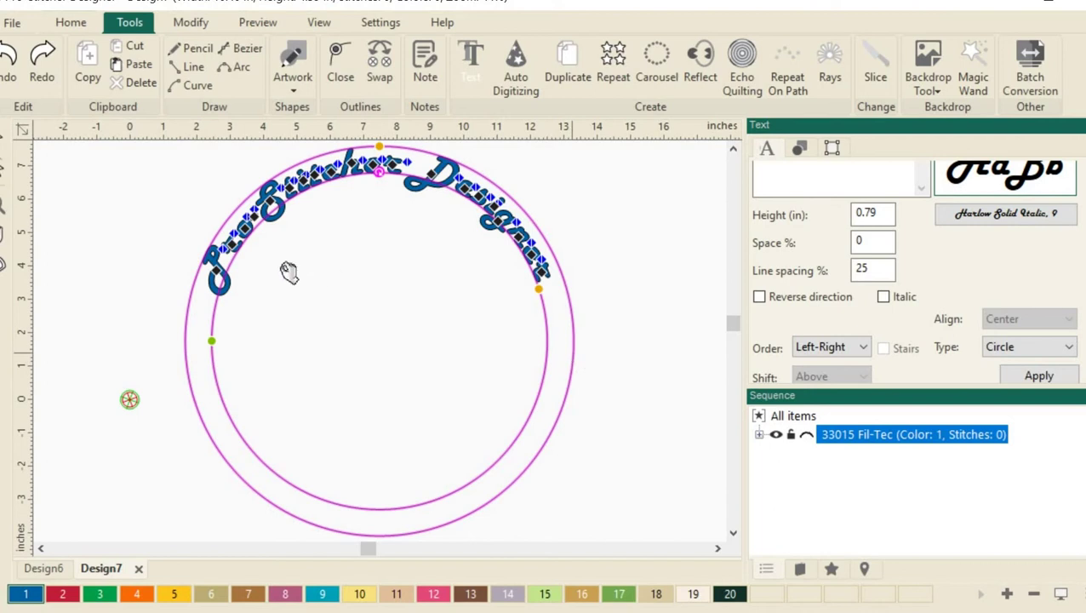
Switch the arced text's layout from Circle to Normal and zoom in on it.
{"action": "right_click", "coordinate": [350, 169]}
{"action": "left_click", "coordinate": [422, 182]}
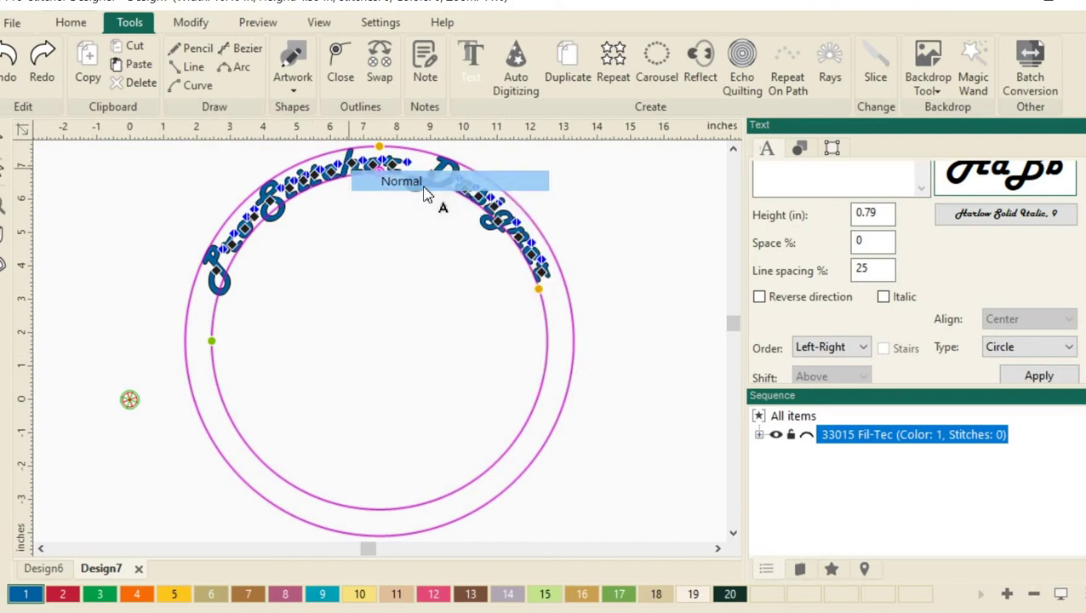
{"action": "scroll", "coordinate": [491, 422], "scroll_direction": "up", "scroll_amount": 3}
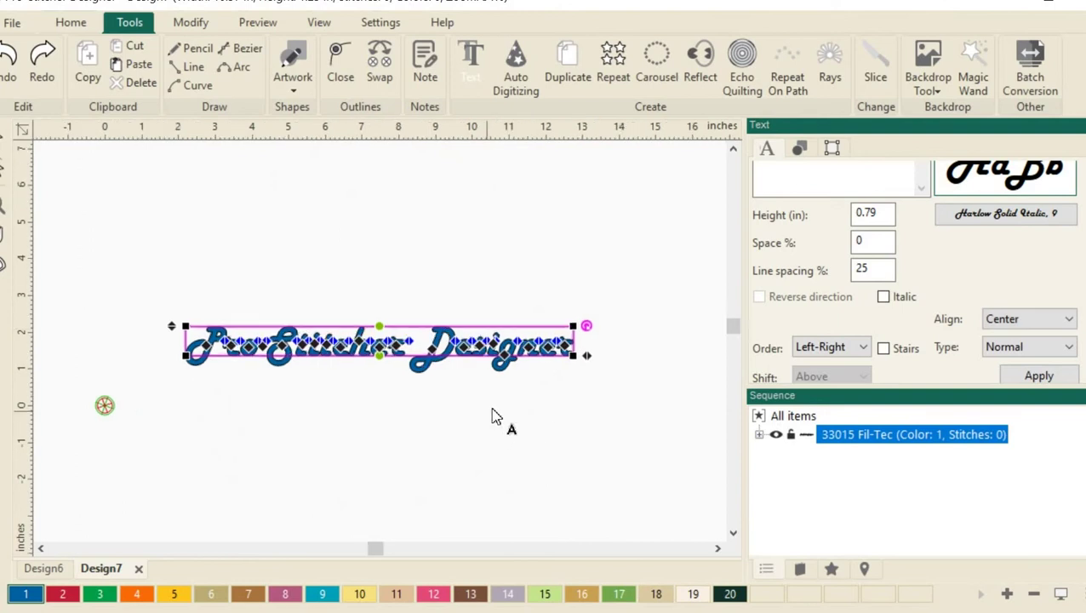
{"action": "scroll", "coordinate": [491, 421], "scroll_direction": "up", "scroll_amount": 1}
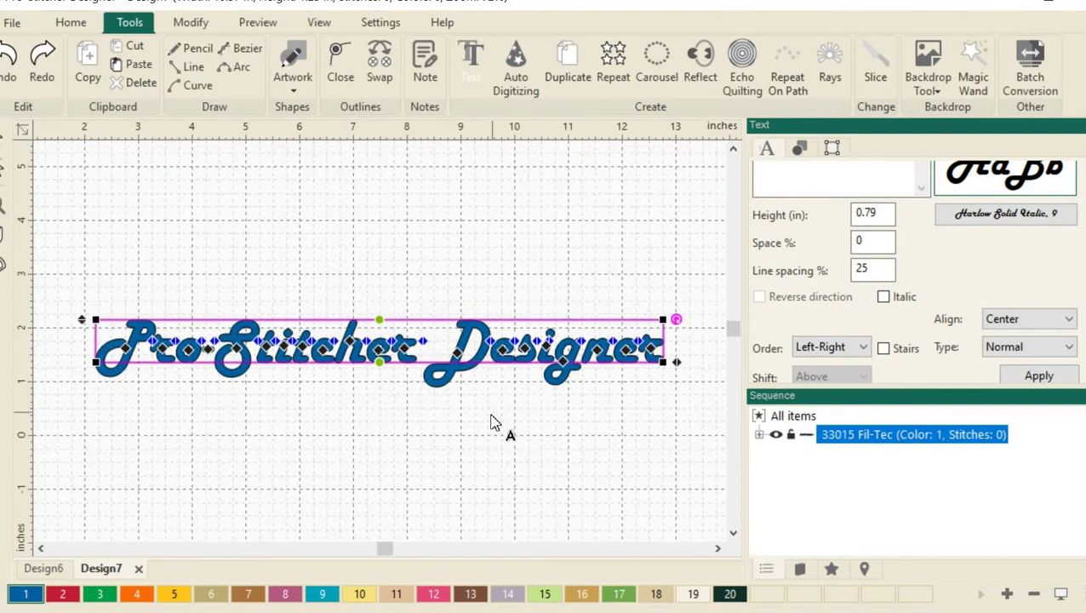
Draw an Ellipse from the Artwork shapes list that encloses the straight text.
{"action": "left_click", "coordinate": [294, 86]}
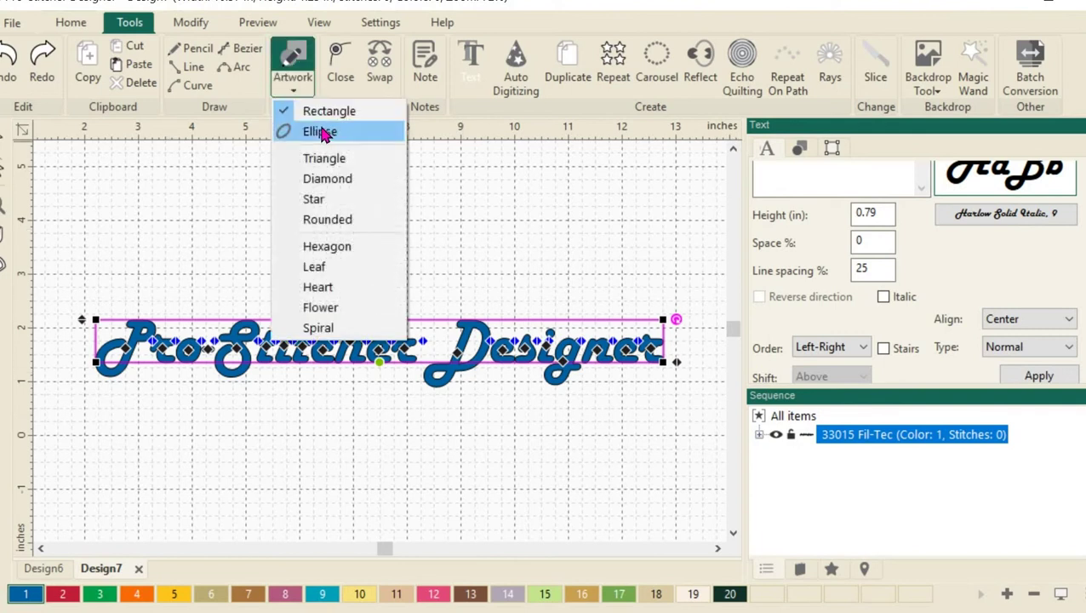
{"action": "left_click", "coordinate": [326, 133]}
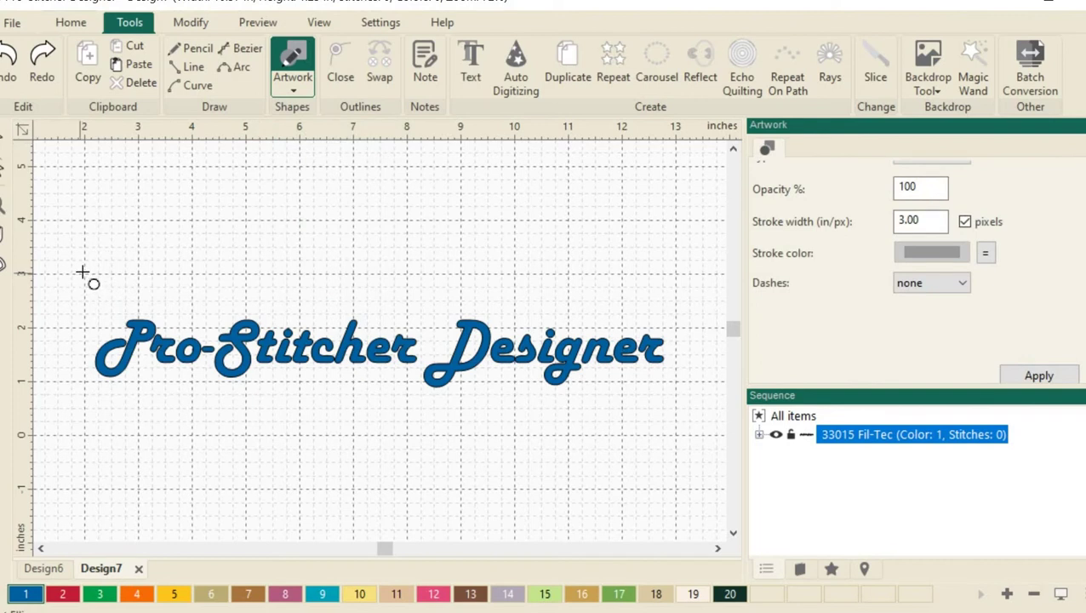
{"action": "mouse_move", "coordinate": [83, 271]}
{"action": "left_mouse_down"}
{"action": "mouse_move", "coordinate": [167, 371]}
{"action": "mouse_move", "coordinate": [426, 451]}
{"action": "mouse_move", "coordinate": [630, 453]}
{"action": "mouse_move", "coordinate": [678, 434]}
{"action": "left_mouse_up"}
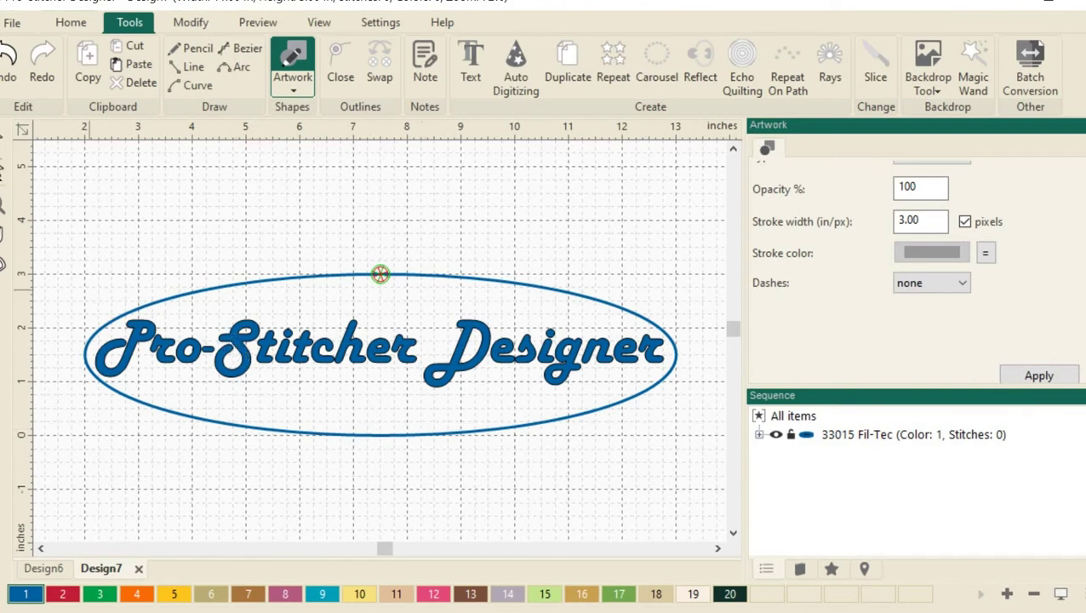
Split the ellipse at its left node with Edit > Split Line and adjust the split node's handles.
{"action": "left_click", "coordinate": [7, 170]}
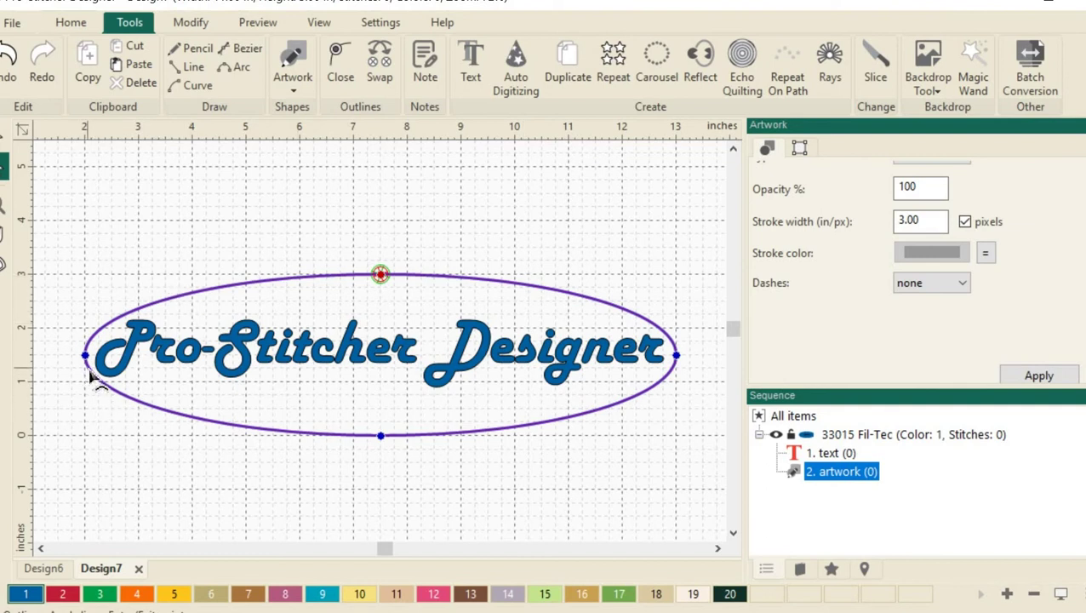
{"action": "right_click", "coordinate": [97, 375]}
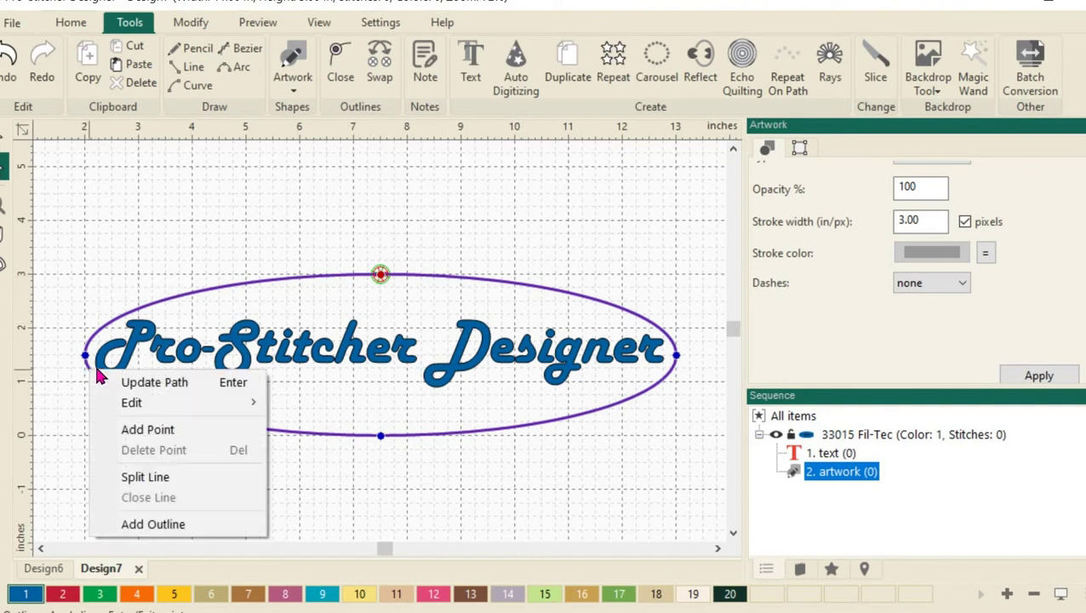
{"action": "left_click", "coordinate": [194, 479]}
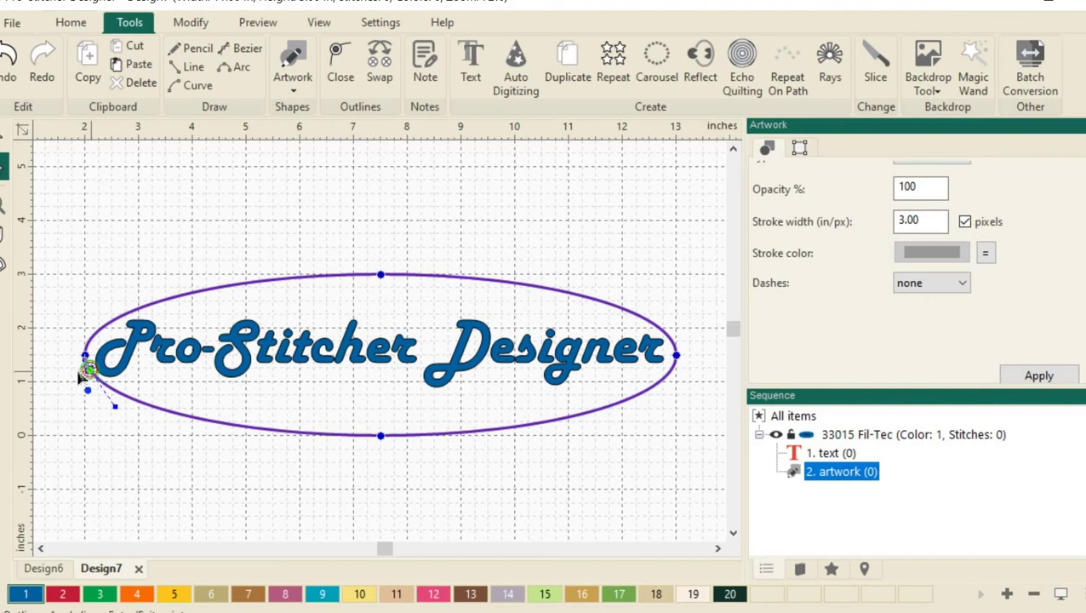
{"action": "mouse_move", "coordinate": [78, 379]}
{"action": "left_mouse_down"}
{"action": "mouse_move", "coordinate": [92, 385]}
{"action": "mouse_move", "coordinate": [85, 373]}
{"action": "mouse_move", "coordinate": [73, 381]}
{"action": "mouse_move", "coordinate": [84, 400]}
{"action": "mouse_move", "coordinate": [94, 383]}
{"action": "mouse_move", "coordinate": [73, 381]}
{"action": "mouse_move", "coordinate": [92, 375]}
{"action": "left_mouse_up"}
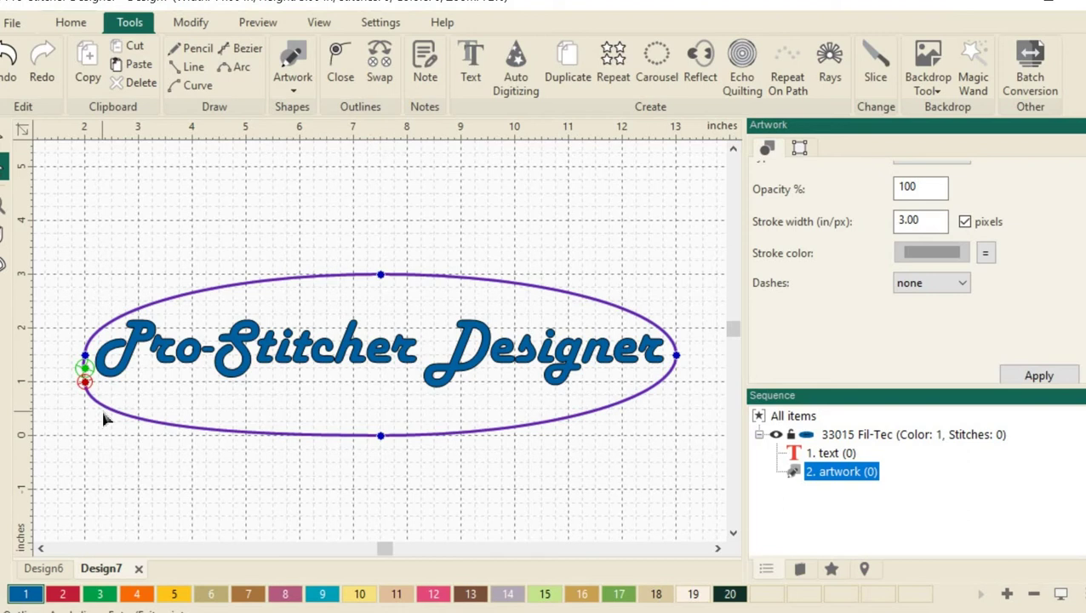
{"action": "left_click_drag", "start_coordinate": [85, 375], "coordinate": [94, 379]}
Select both the text and the ellipse with All items and apply Text On Path.
{"action": "left_click", "coordinate": [793, 416]}
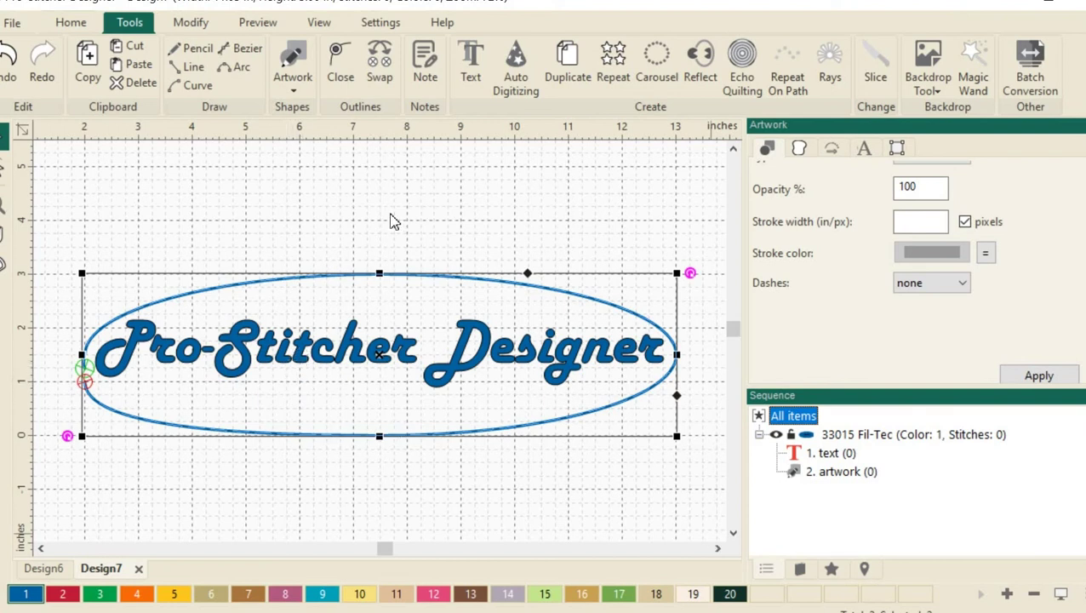
{"action": "right_click", "coordinate": [400, 345]}
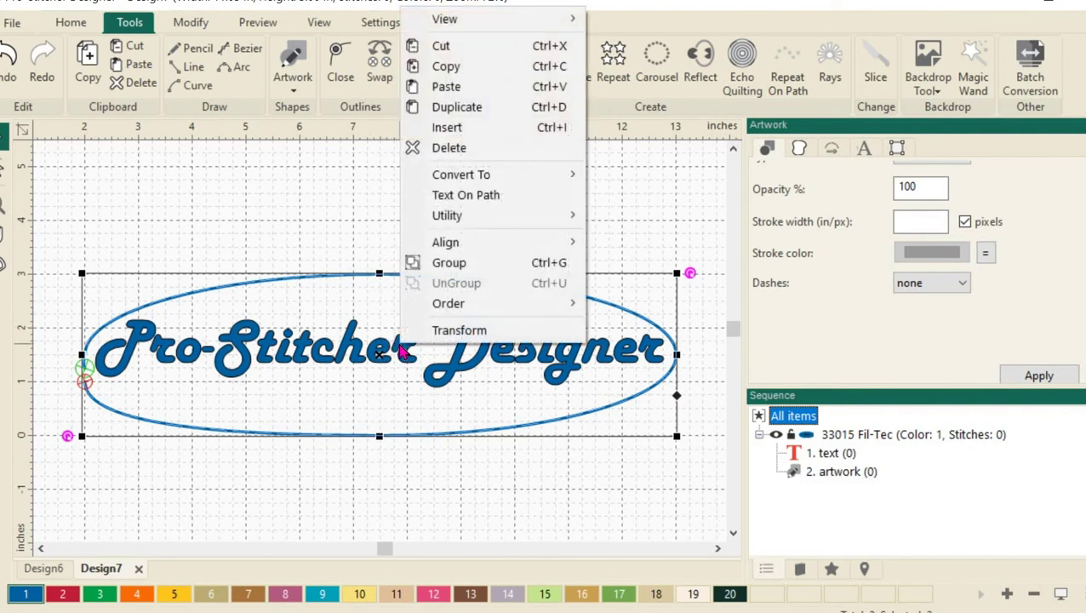
{"action": "left_click", "coordinate": [519, 197]}
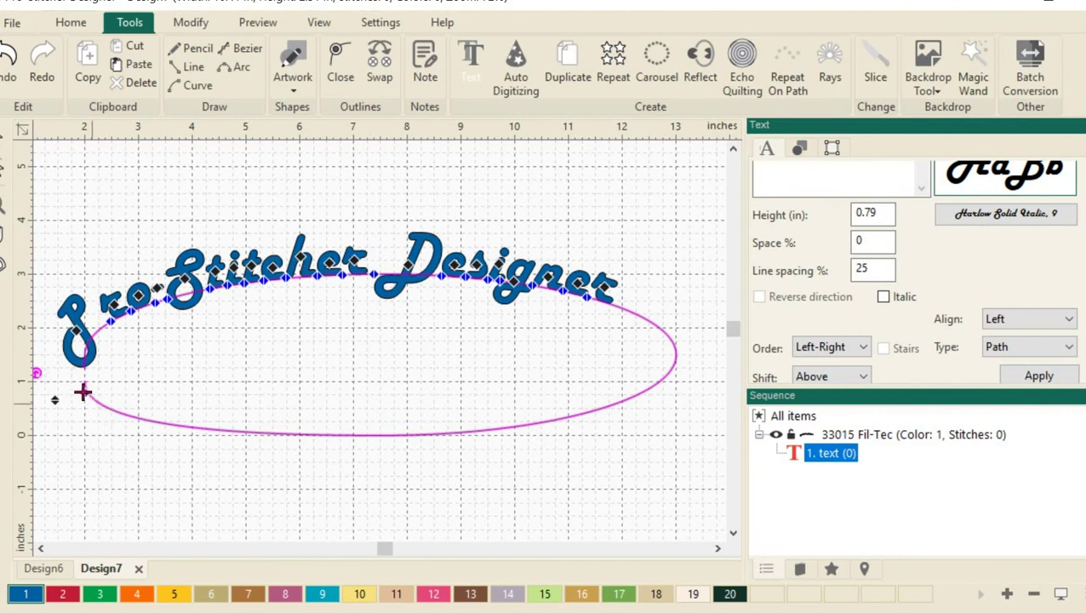
Slide the text's start point along the ellipse to reposition the wrapped wording.
{"action": "left_click_drag", "start_coordinate": [82, 386], "coordinate": [114, 412]}
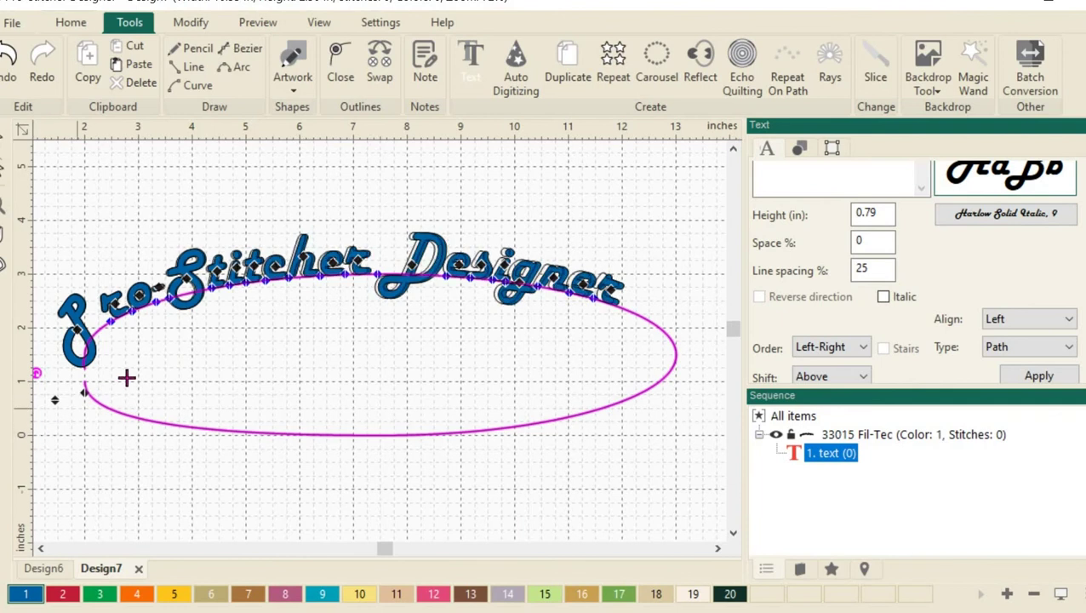
{"action": "left_click", "coordinate": [75, 395]}
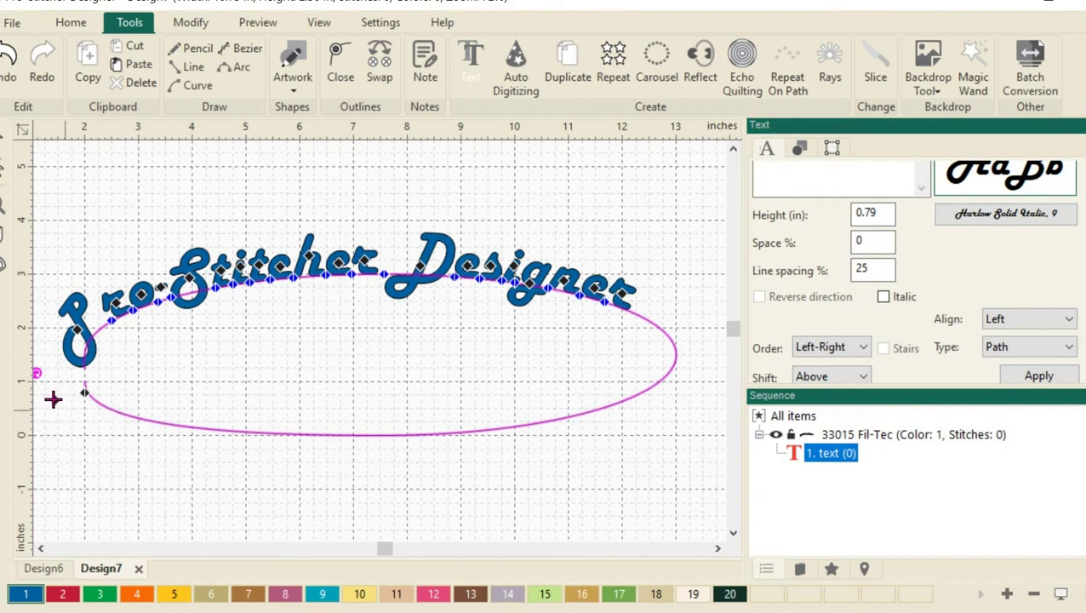
{"action": "left_click_drag", "start_coordinate": [53, 397], "coordinate": [61, 498]}
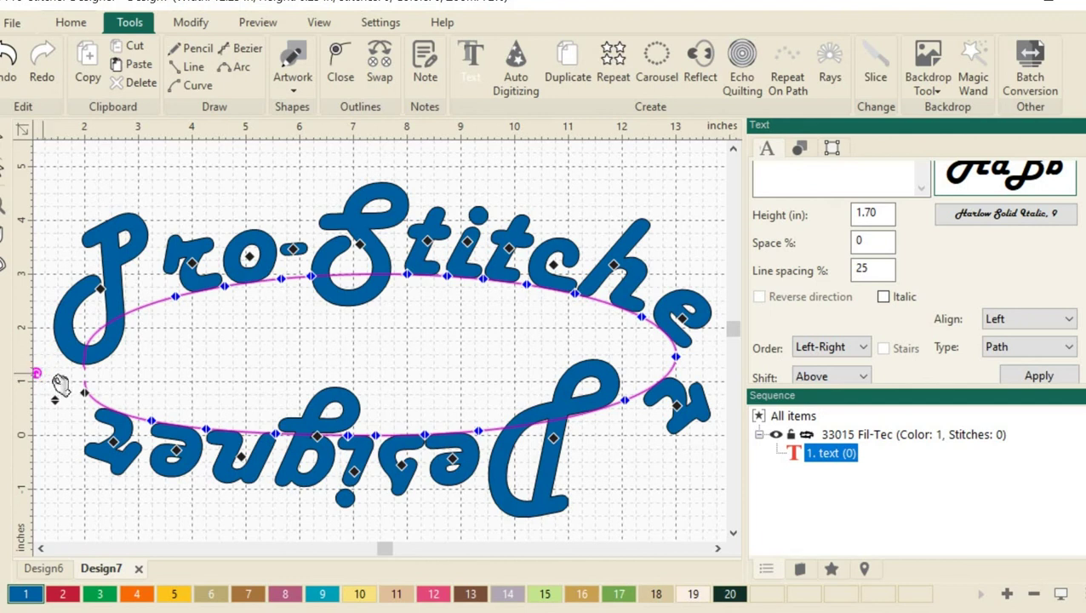
{"action": "scroll", "coordinate": [72, 390], "scroll_direction": "down", "scroll_amount": 1}
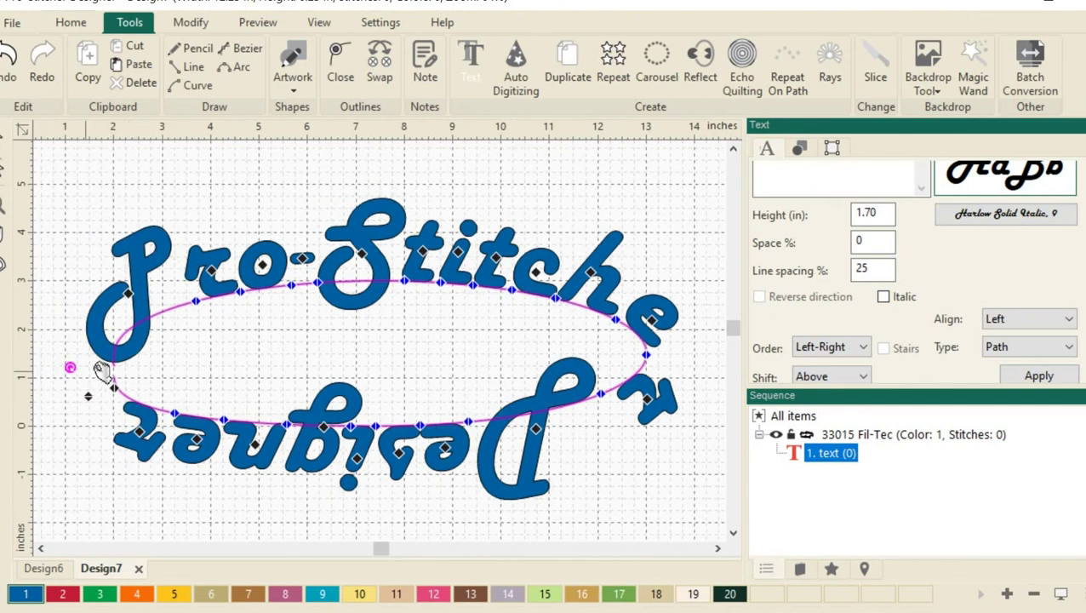
{"action": "left_click_drag", "start_coordinate": [94, 354], "coordinate": [112, 367]}
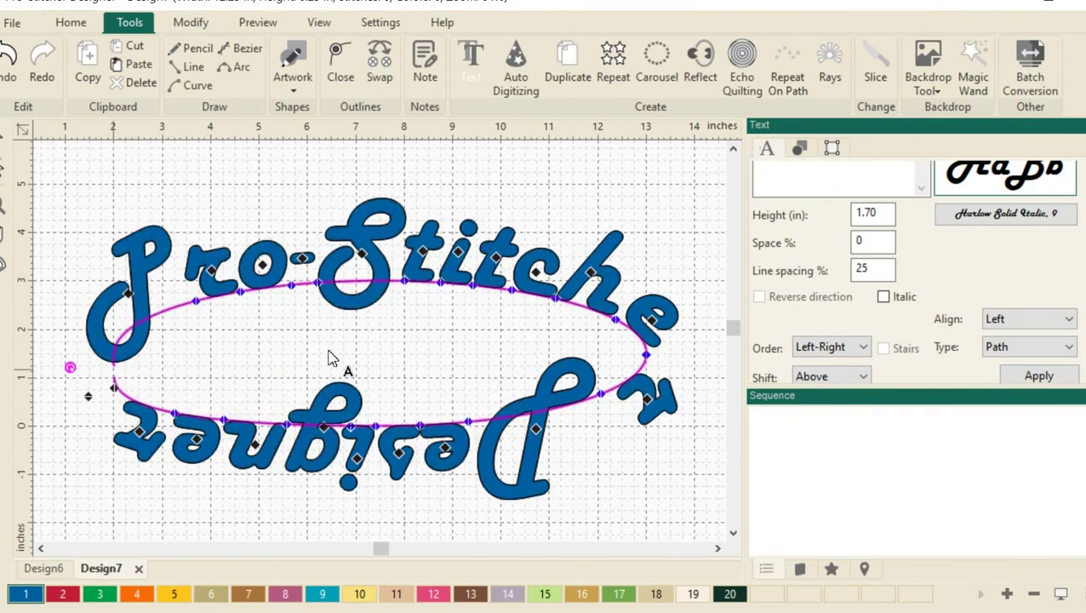